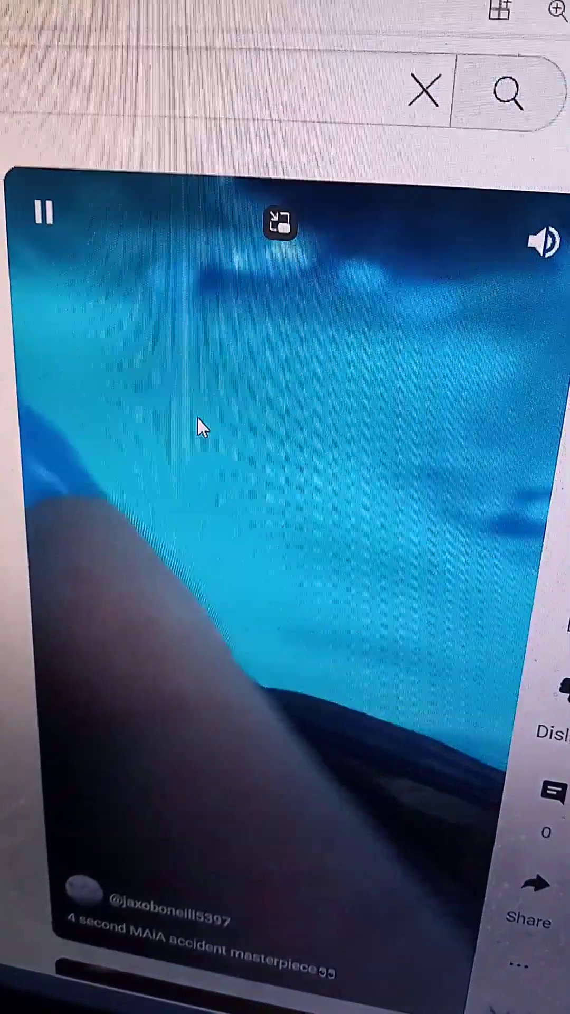
left_click(195, 421)
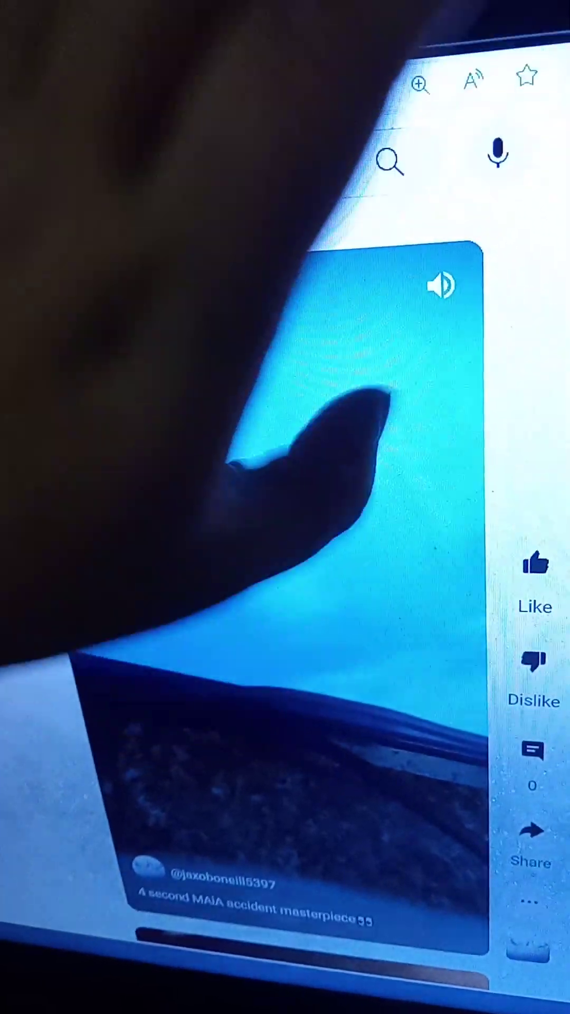
left_click(380, 404)
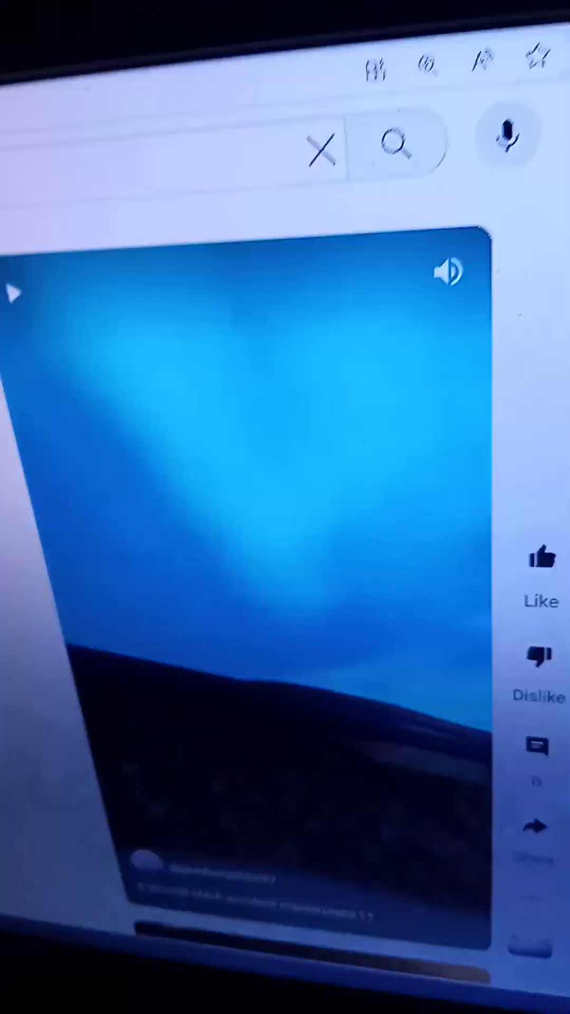